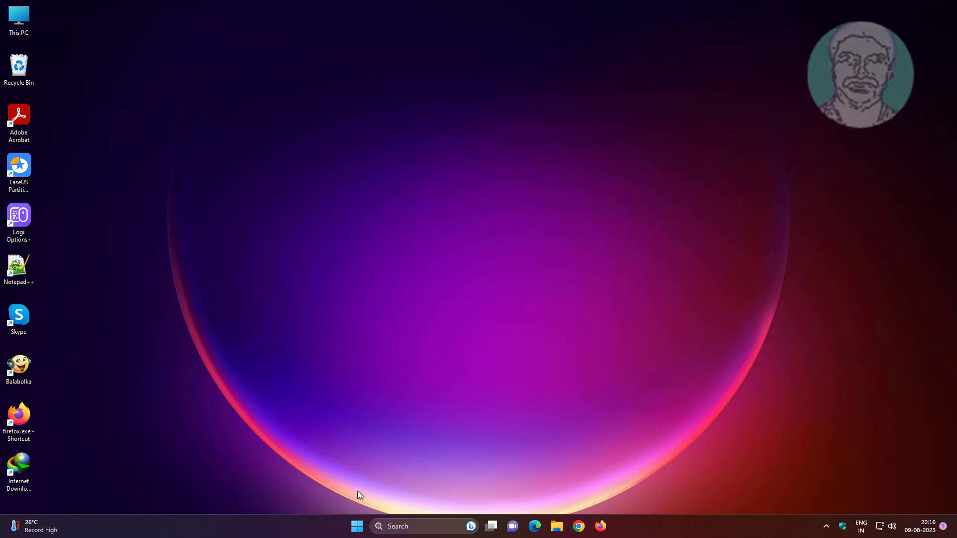
- Open the copied Google Drive link in Chrome and download wscsvc.zip
{"action": "left_click", "coordinate": [578, 526]}
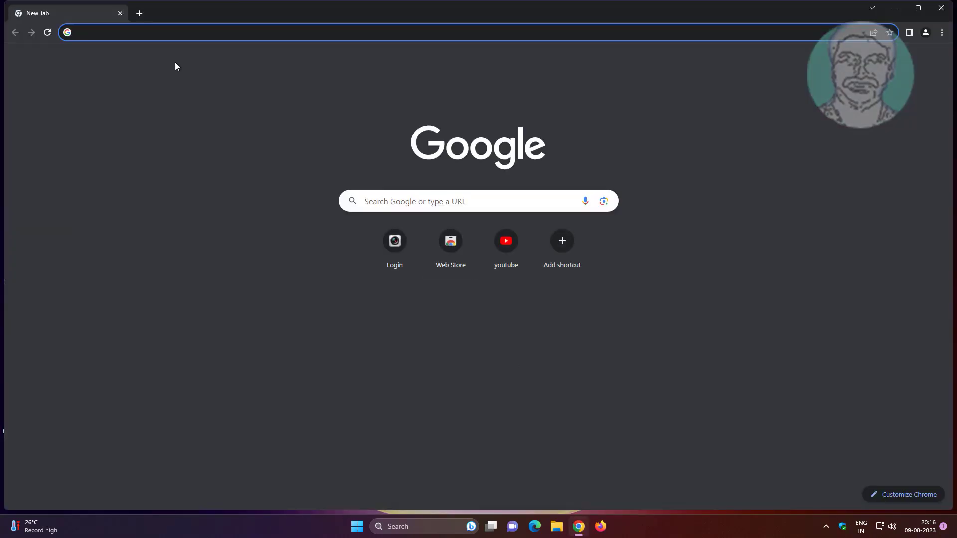
{"action": "right_click", "coordinate": [140, 32]}
{"action": "left_click", "coordinate": [197, 113]}
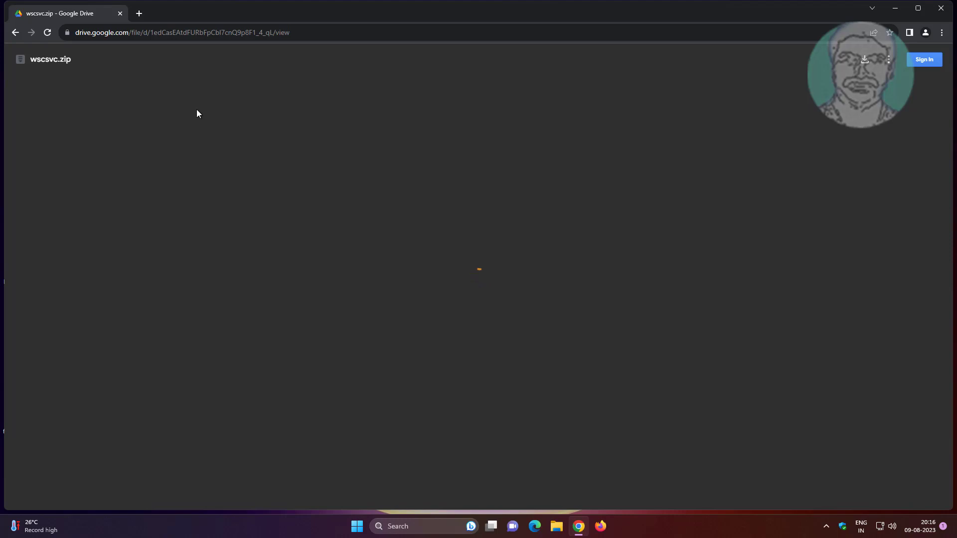
{"action": "left_click", "coordinate": [863, 61]}
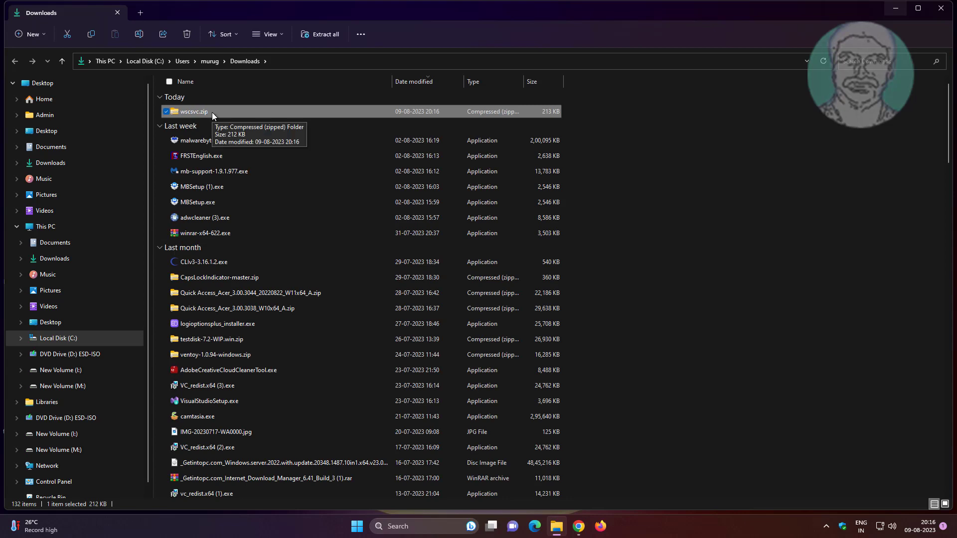
- Extract wscsvc.zip from the Downloads folder into a new Desktop folder named wscsvc
{"action": "right_click", "coordinate": [213, 110]}
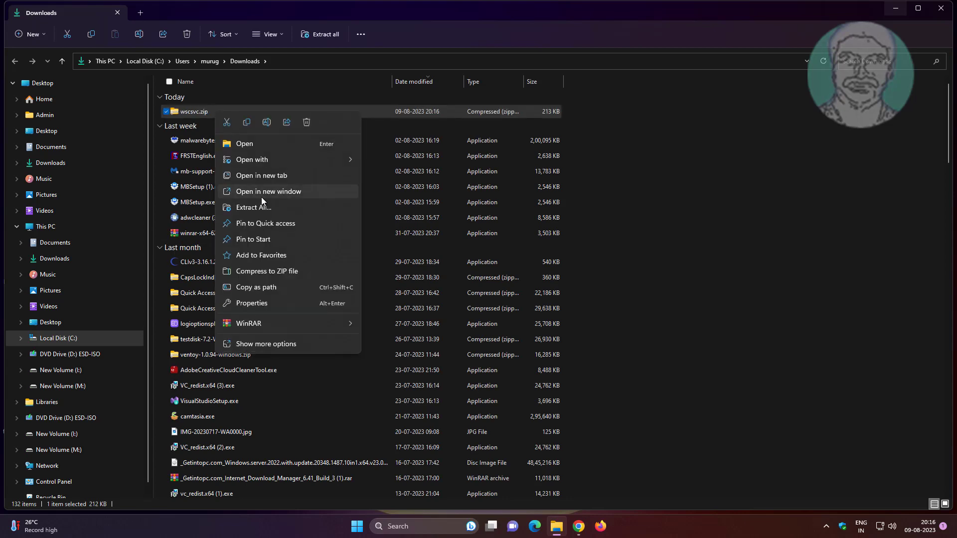
{"action": "left_click", "coordinate": [265, 209]}
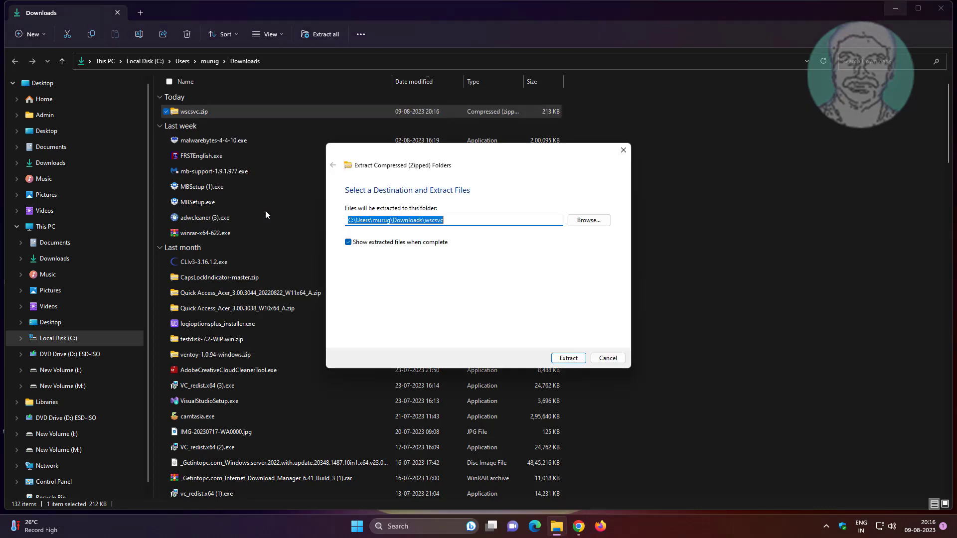
{"action": "left_click", "coordinate": [583, 222]}
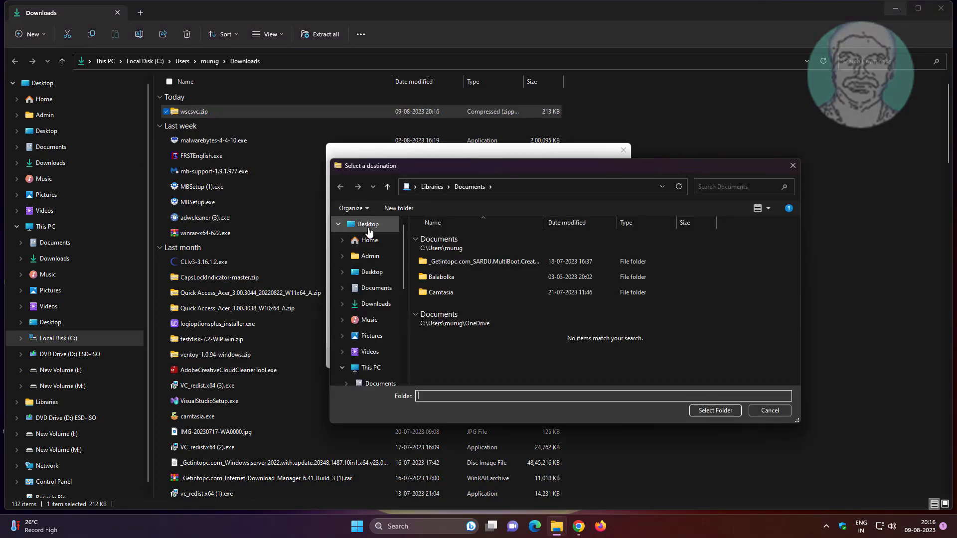
{"action": "left_click", "coordinate": [369, 229]}
{"action": "left_click", "coordinate": [451, 343]}
{"action": "right_click", "coordinate": [607, 354]}
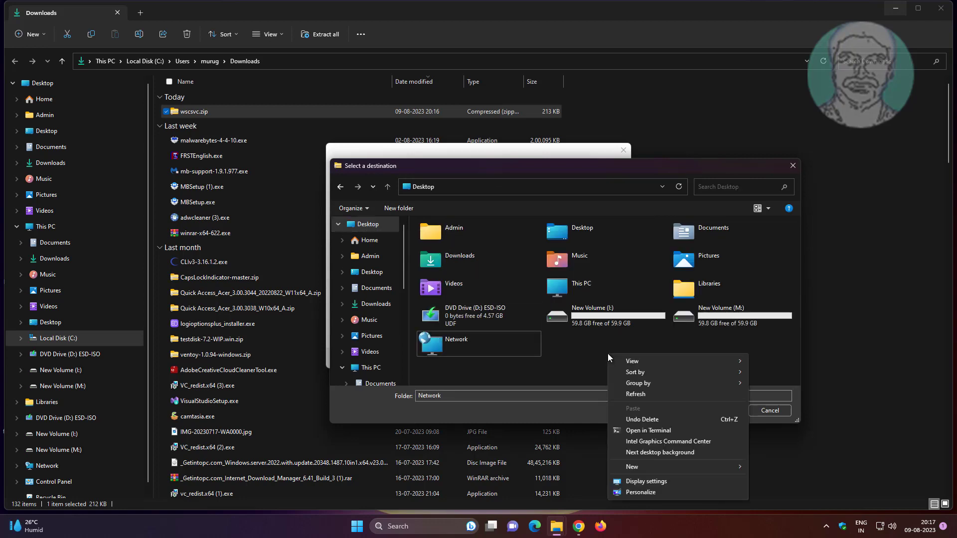
{"action": "mouse_move", "coordinate": [648, 469]}
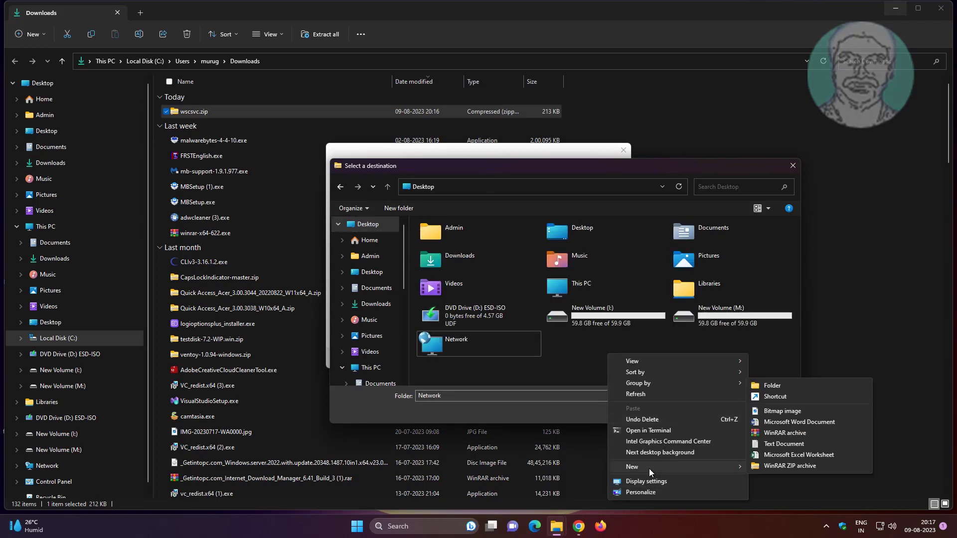
{"action": "left_click", "coordinate": [790, 387]}
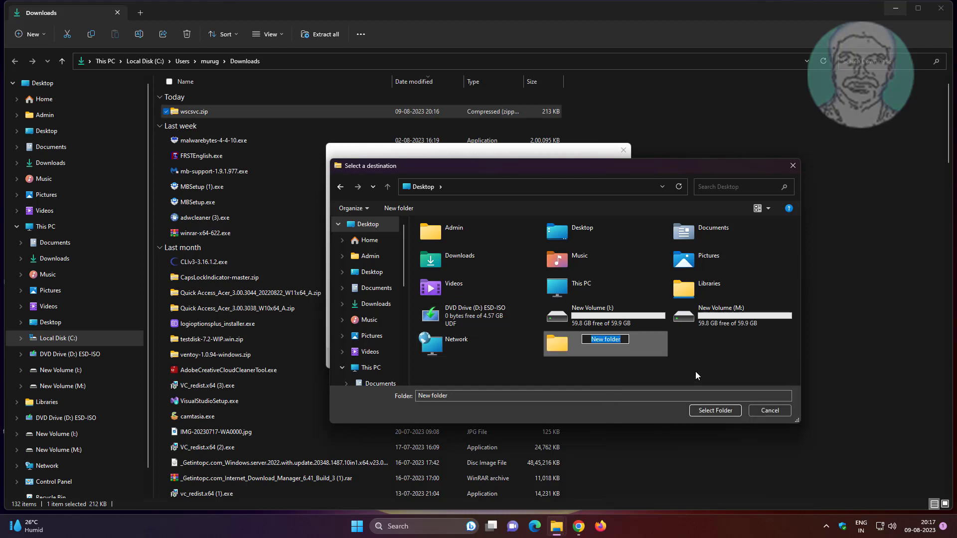
{"action": "type", "text": "wscsvc"}
{"action": "key", "text": "Return"}
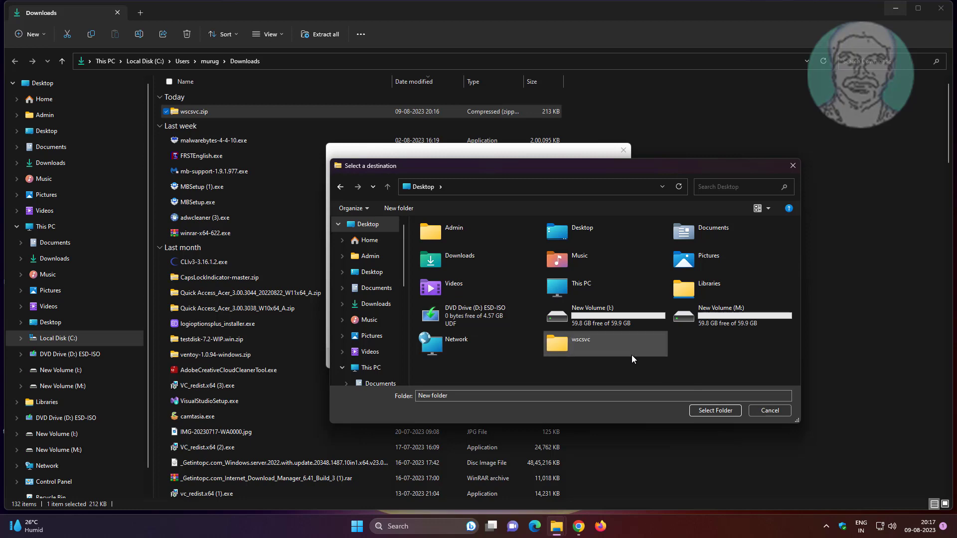
{"action": "left_click", "coordinate": [715, 410]}
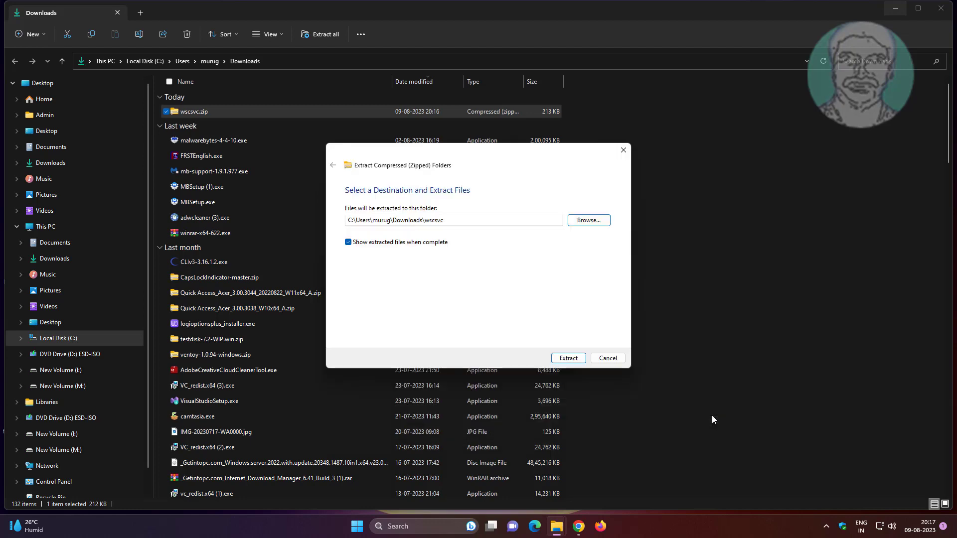
{"action": "left_click", "coordinate": [568, 359]}
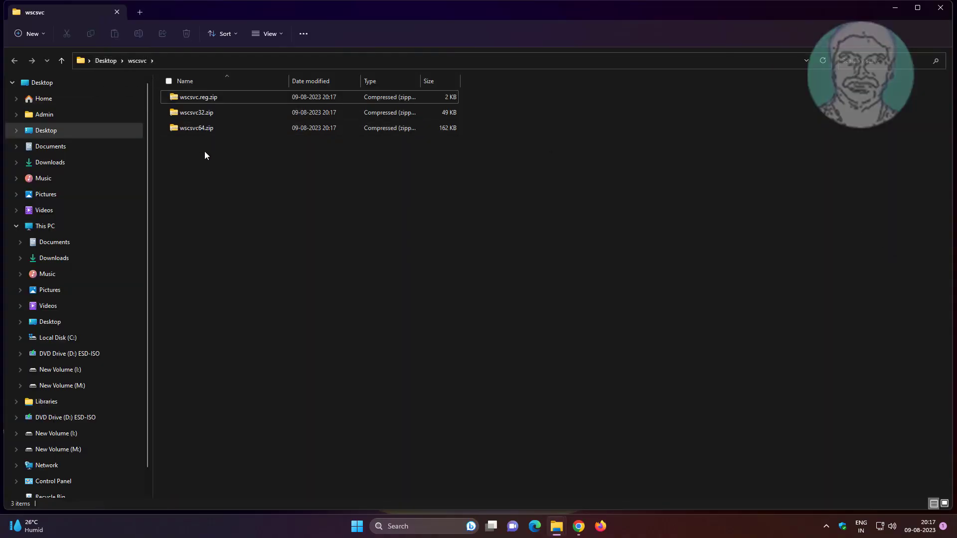
- Close the extracted folder, Downloads and browser windows to return to the desktop
{"action": "left_click", "coordinate": [939, 9]}
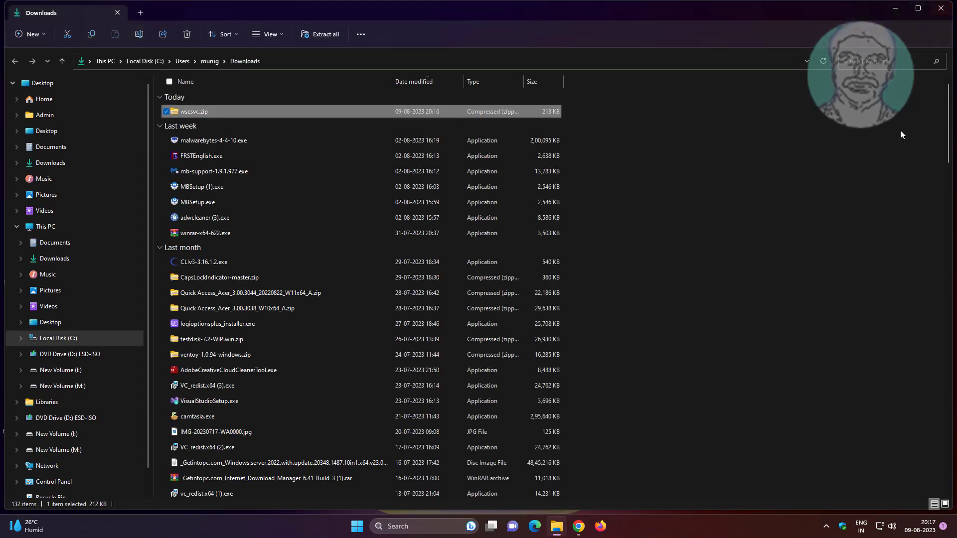
{"action": "left_click", "coordinate": [938, 15]}
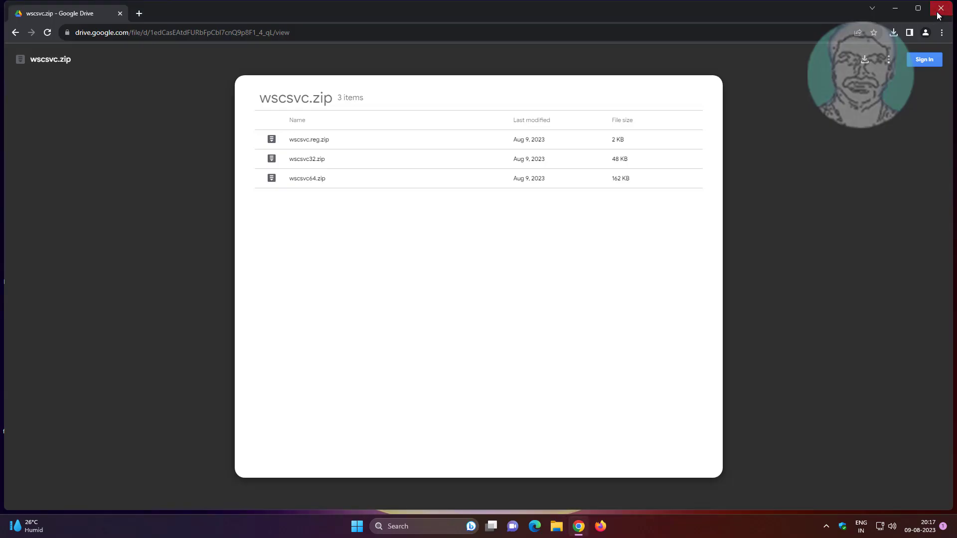
{"action": "left_click", "coordinate": [940, 8]}
- Move the wscsvc folder away from the desktop's icon column and extract wscsvc.reg.zip inside it to the default destination
{"action": "left_click_drag", "start_coordinate": [56, 17], "coordinate": [291, 167]}
{"action": "double_click", "coordinate": [281, 172]}
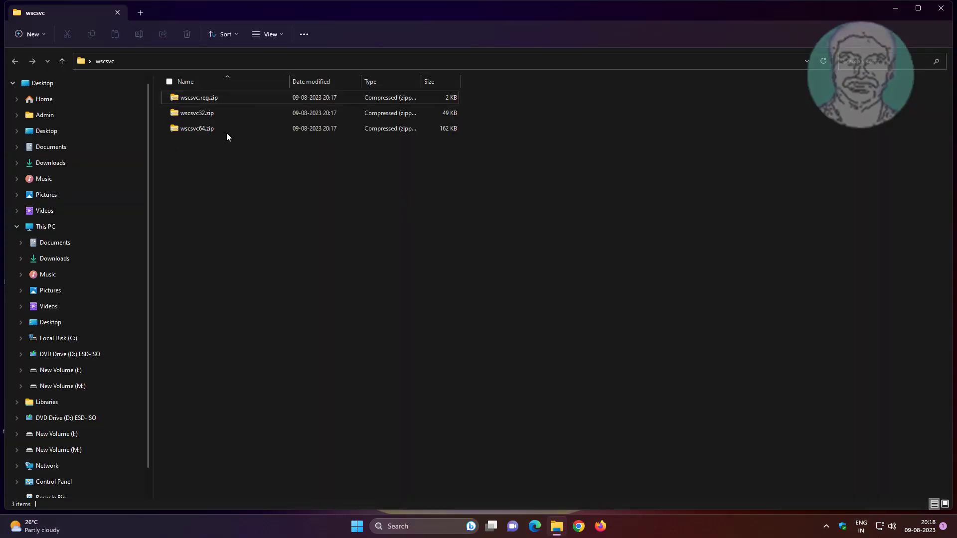
{"action": "left_click", "coordinate": [221, 97]}
{"action": "right_click", "coordinate": [239, 96]}
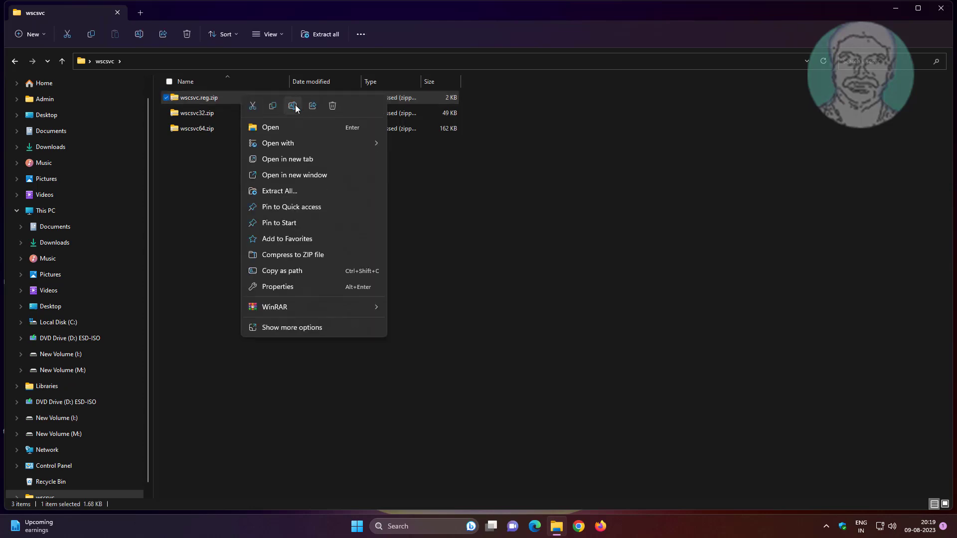
{"action": "left_click", "coordinate": [281, 191]}
{"action": "left_click", "coordinate": [574, 359]}
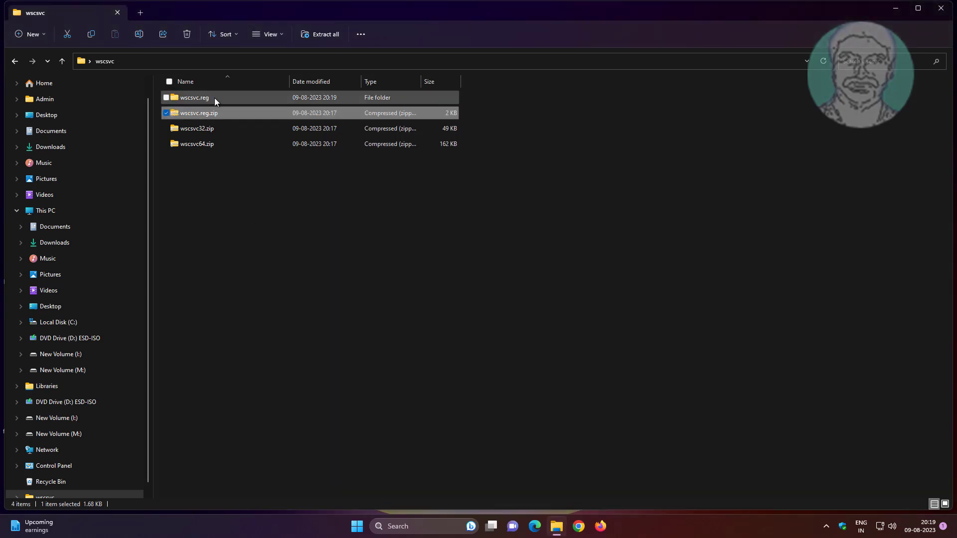
- Try to merge wscsvc.reg from the extracted wscsvc.reg folder into the Windows registry
{"action": "double_click", "coordinate": [214, 98]}
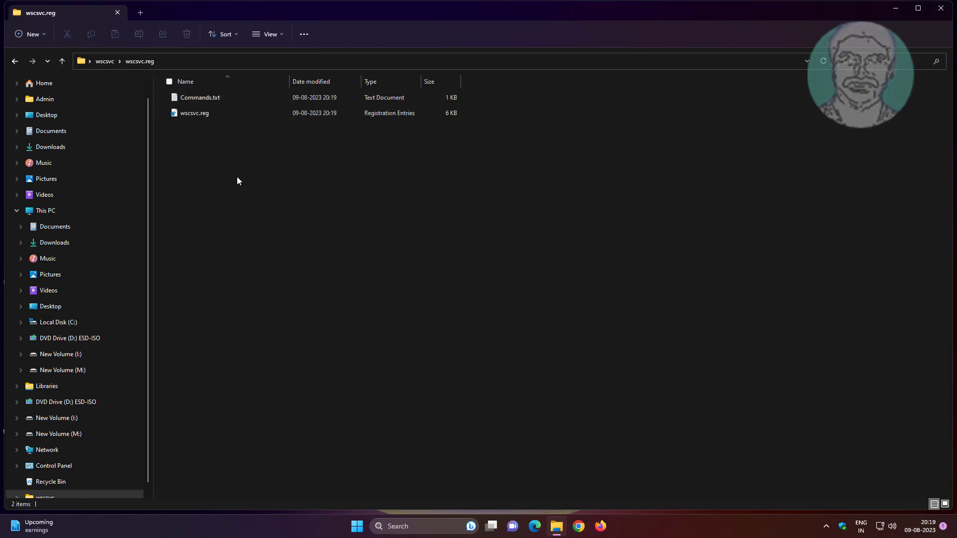
{"action": "left_click", "coordinate": [195, 114]}
{"action": "right_click", "coordinate": [239, 114]}
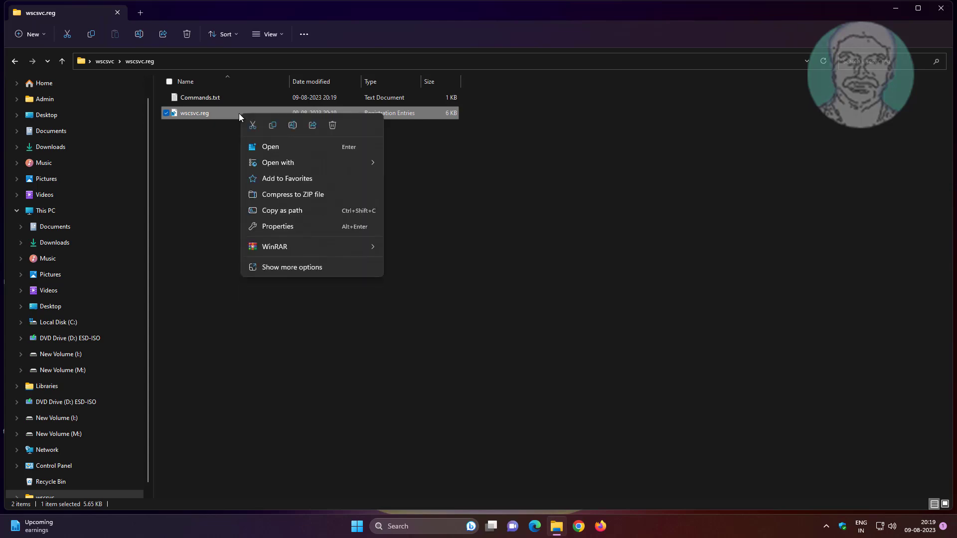
{"action": "left_click", "coordinate": [309, 270]}
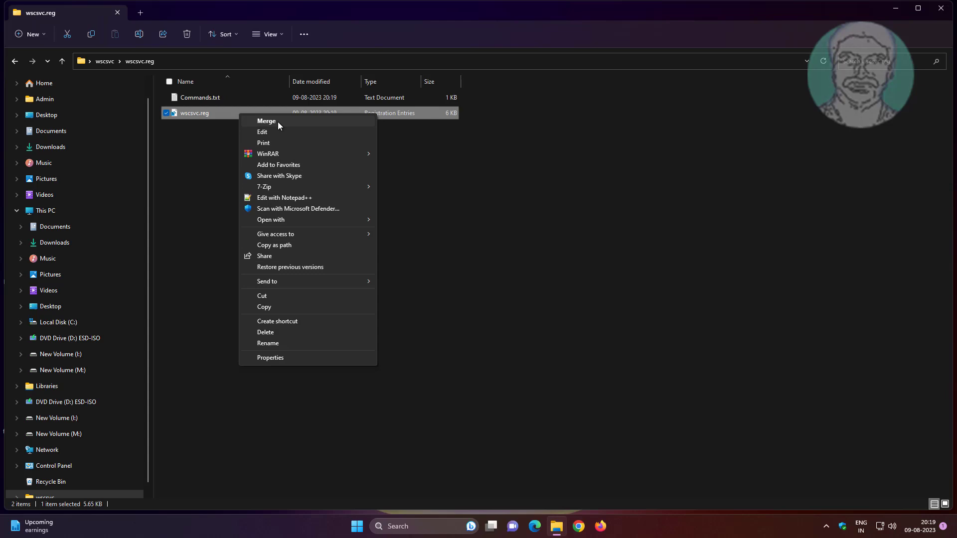
{"action": "left_click", "coordinate": [277, 122]}
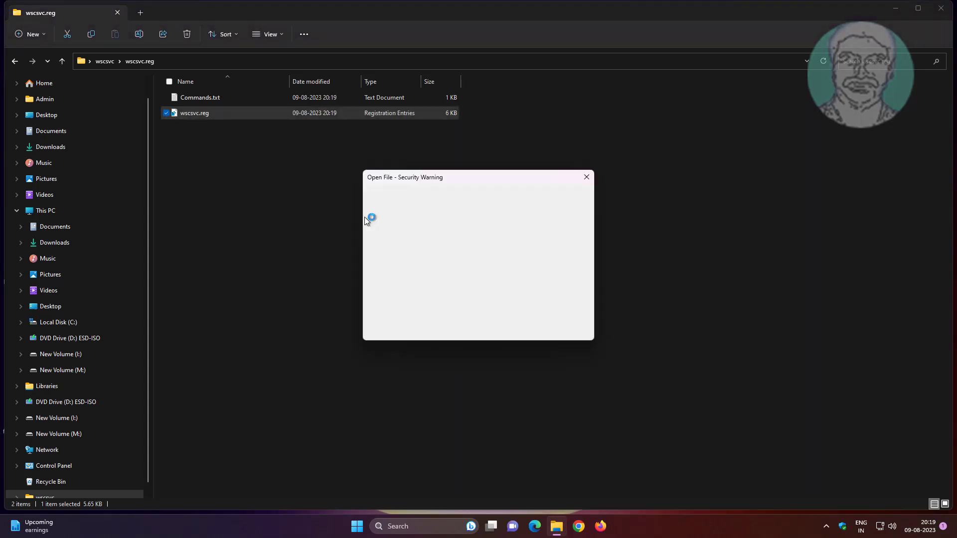
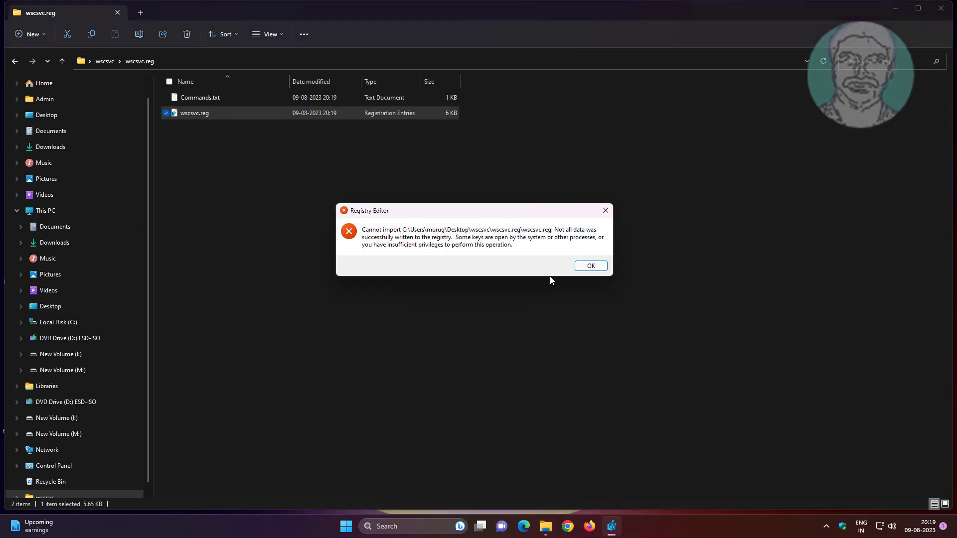
{"action": "left_click", "coordinate": [590, 267]}
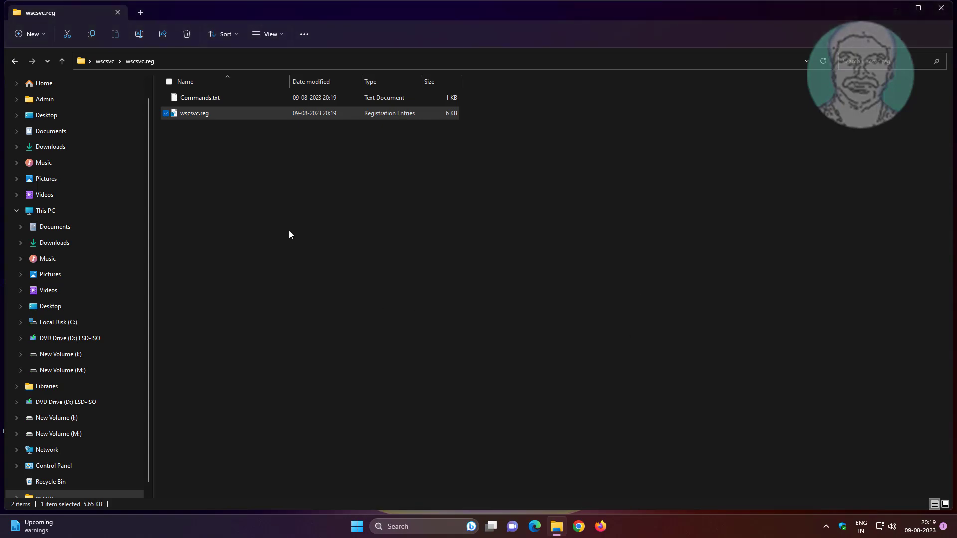
- Open Commands.txt in the wscsvc.reg folder and return to the parent wscsvc folder
{"action": "double_click", "coordinate": [213, 99]}
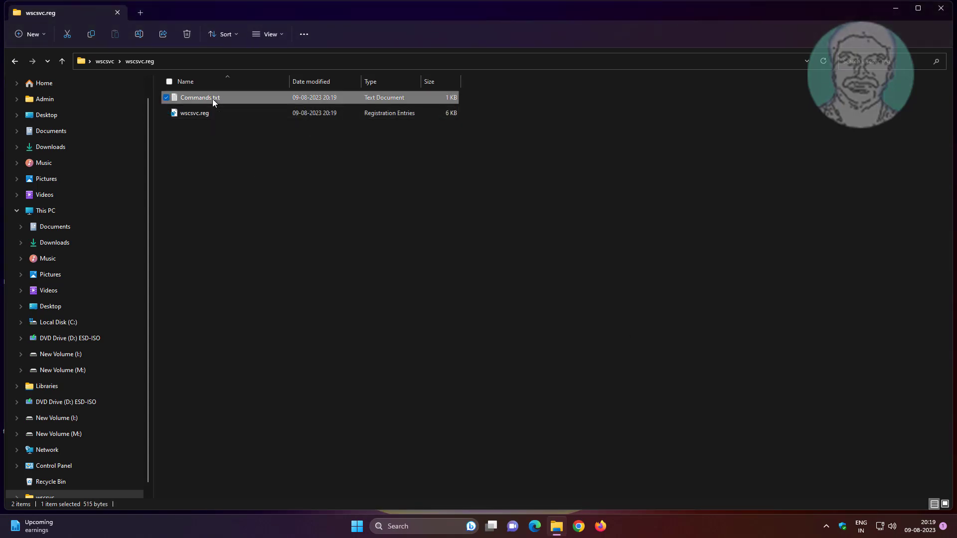
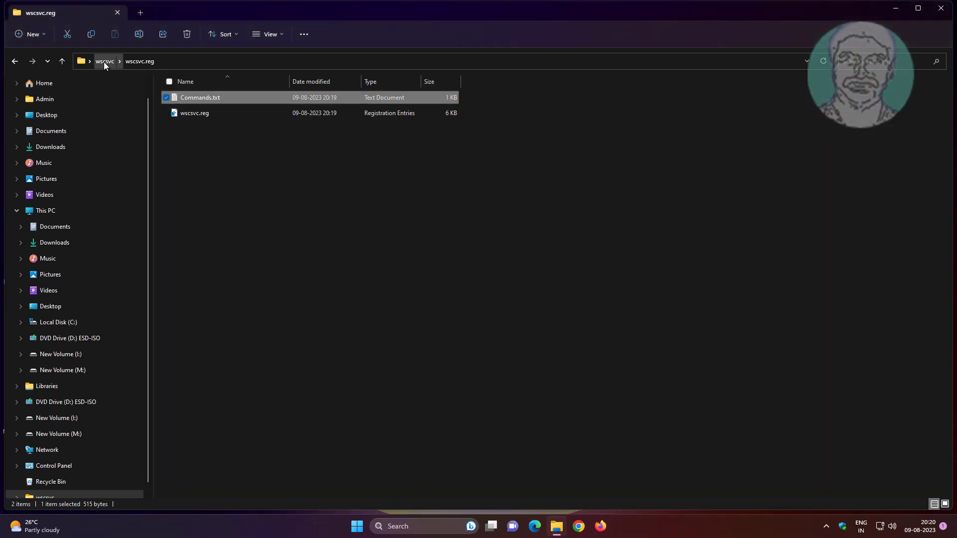
{"action": "left_click", "coordinate": [104, 61]}
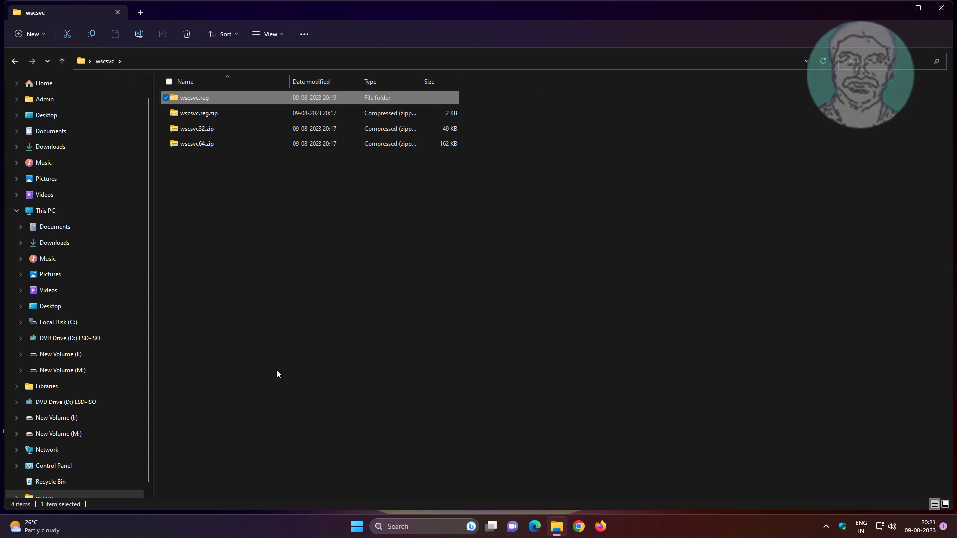
- Check the PC's system type under Device specifications on the Settings About page, and close Settings
{"action": "left_click", "coordinate": [352, 527]}
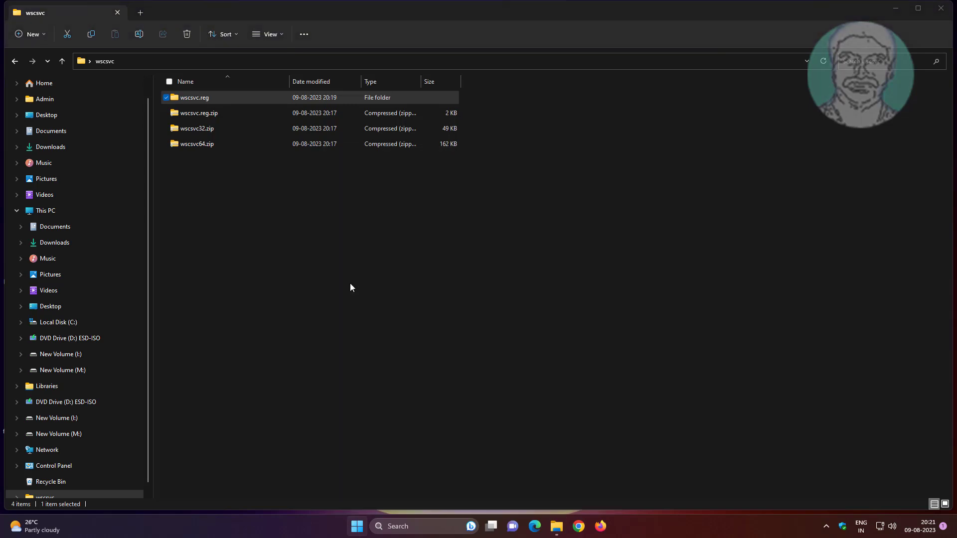
{"action": "left_click", "coordinate": [349, 286]}
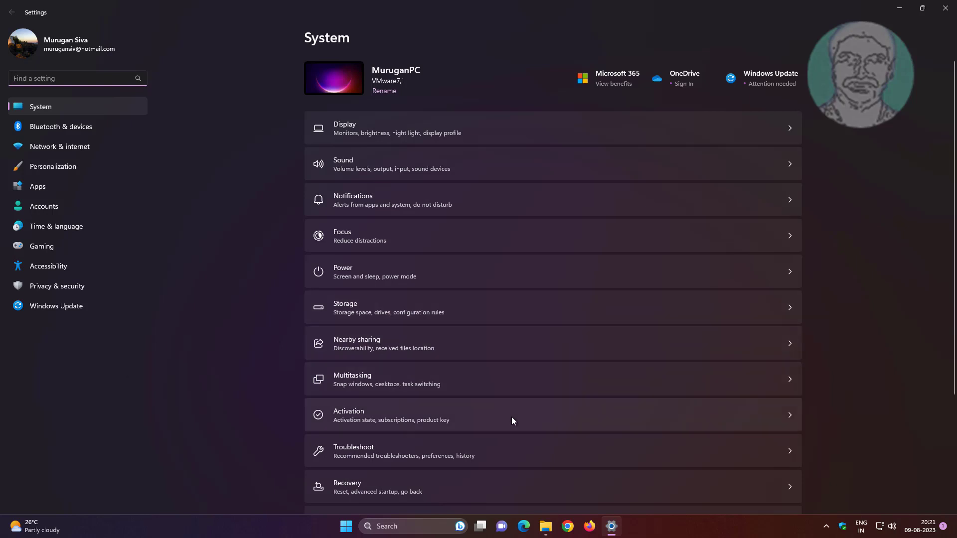
{"action": "scroll", "coordinate": [498, 429], "scroll_direction": "down", "scroll_amount": 5}
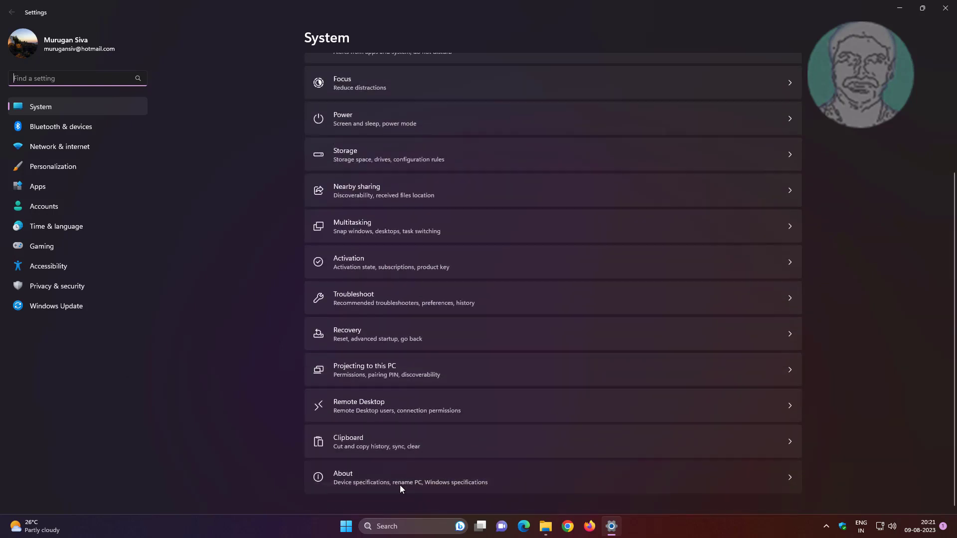
{"action": "left_click", "coordinate": [400, 486]}
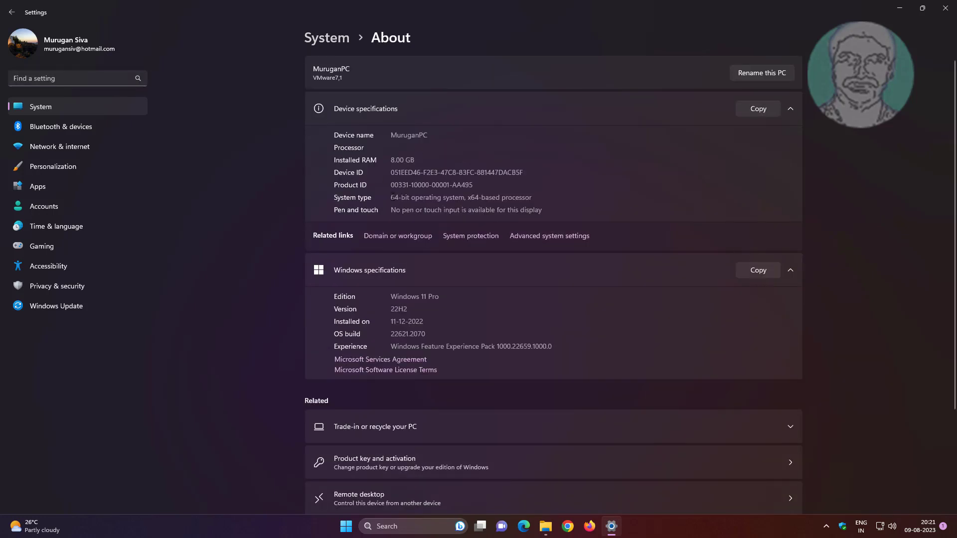
{"action": "left_click_drag", "start_coordinate": [392, 197], "coordinate": [532, 197]}
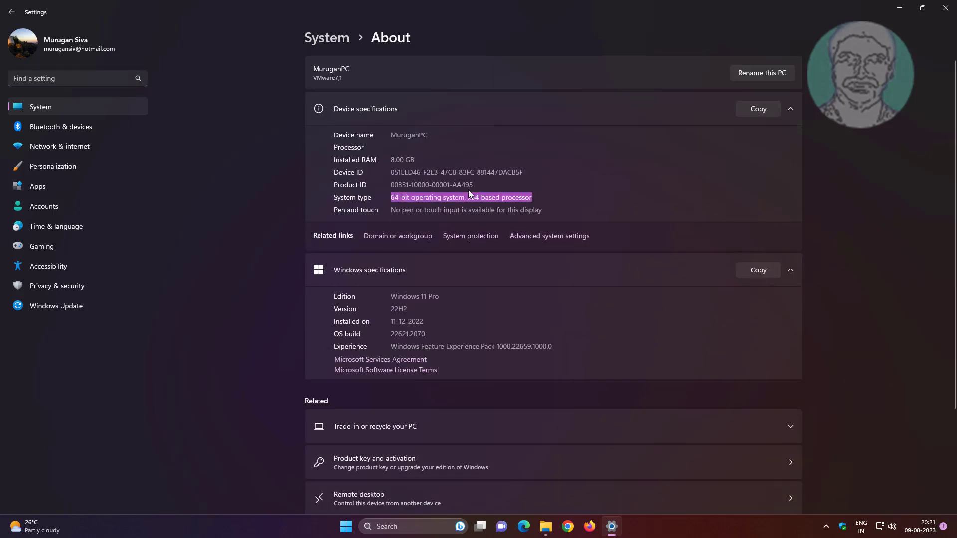
{"action": "left_click", "coordinate": [945, 8]}
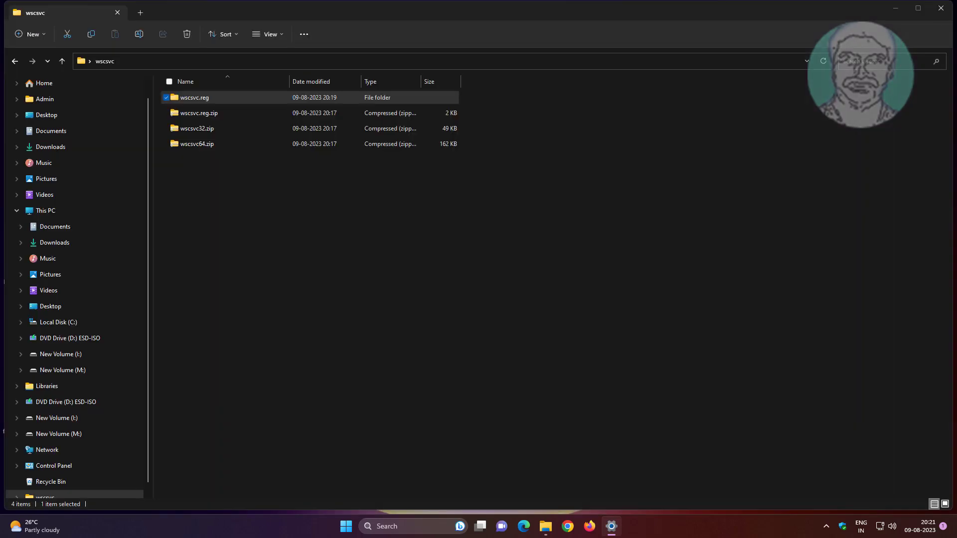
- Extract wscsvc64.zip to the default wscsvc64 folder inside the wscsvc folder
{"action": "right_click", "coordinate": [209, 142]}
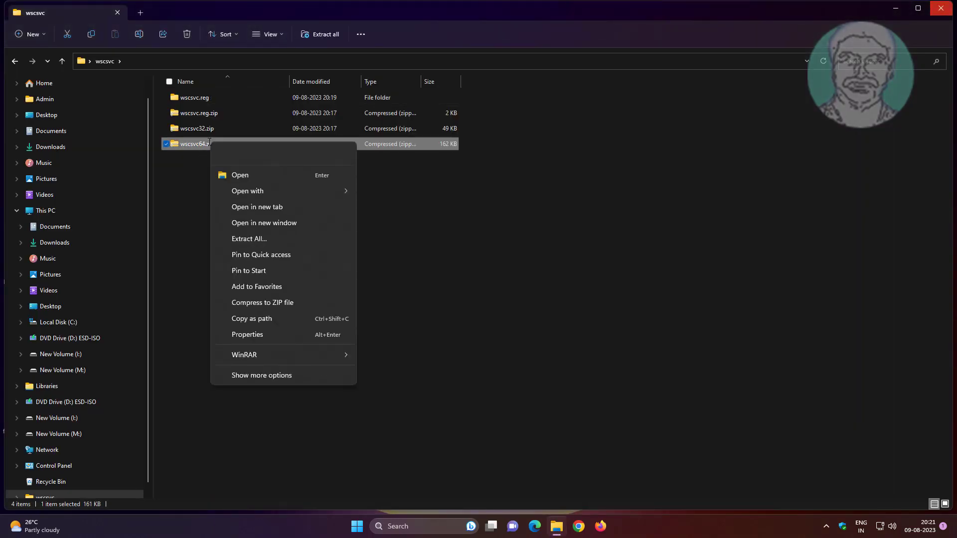
{"action": "left_click", "coordinate": [265, 238]}
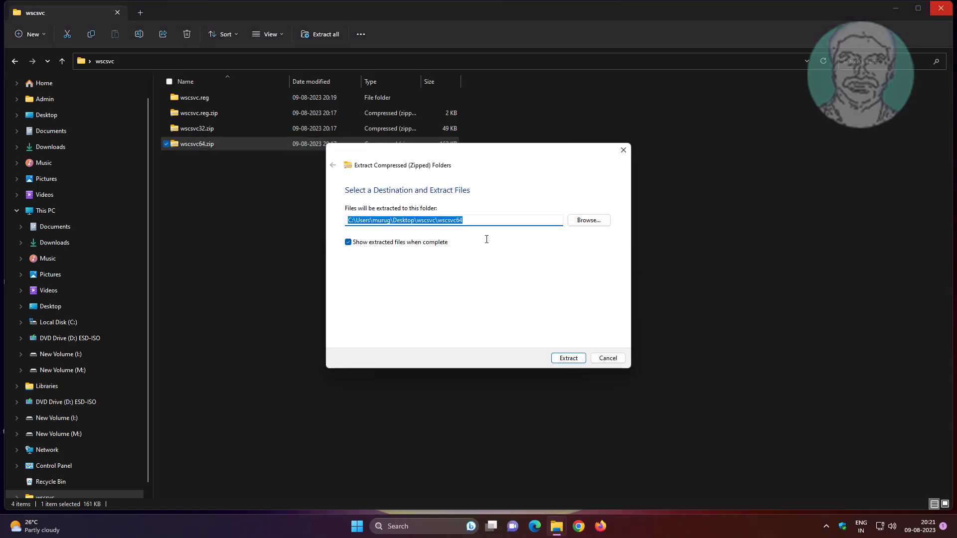
{"action": "key", "text": "Return"}
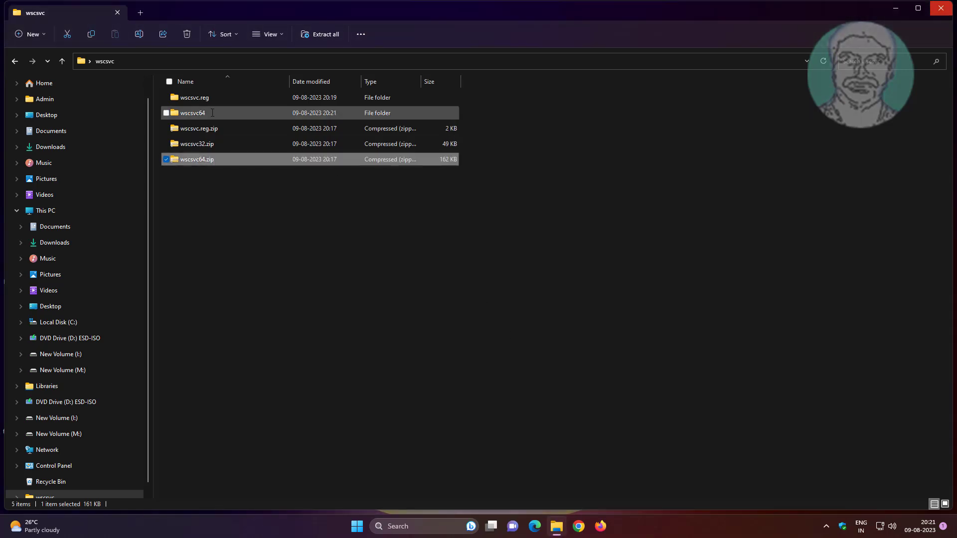
- Open the extracted wscsvc64 folder, view its README.txt and close the text file
{"action": "double_click", "coordinate": [207, 112]}
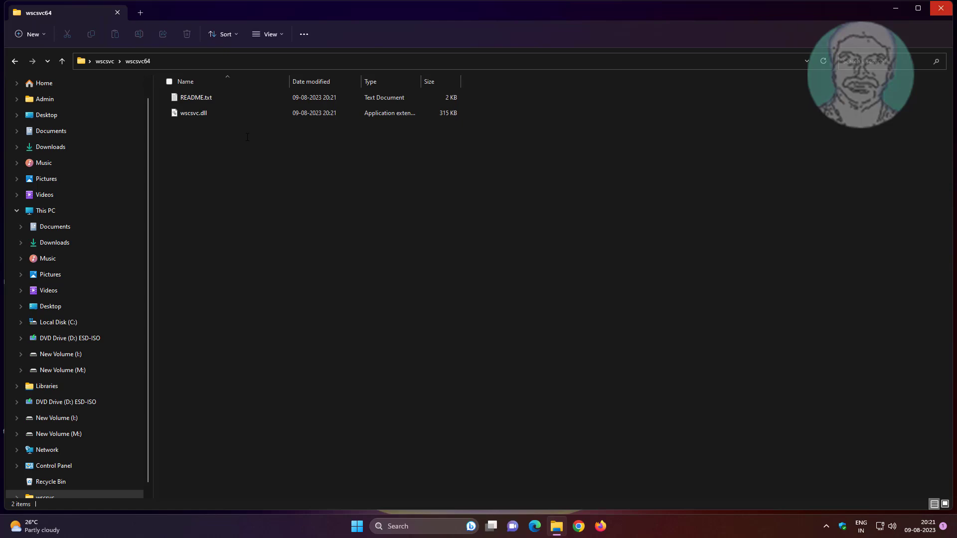
{"action": "double_click", "coordinate": [210, 98]}
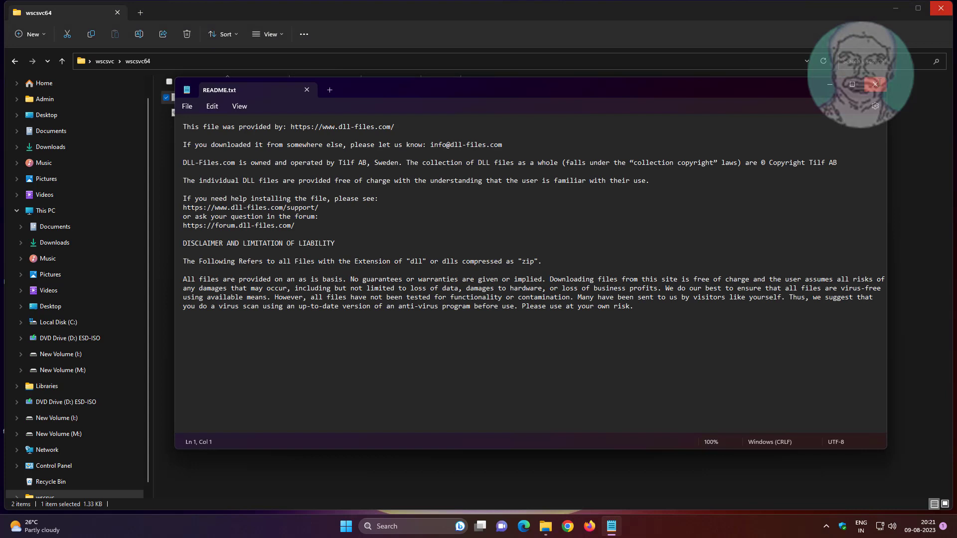
{"action": "left_click", "coordinate": [874, 84]}
- Copy wscsvc.dll from the wscsvc64 folder and go to the Windows folder on Local Disk (C:)
{"action": "left_click", "coordinate": [226, 114]}
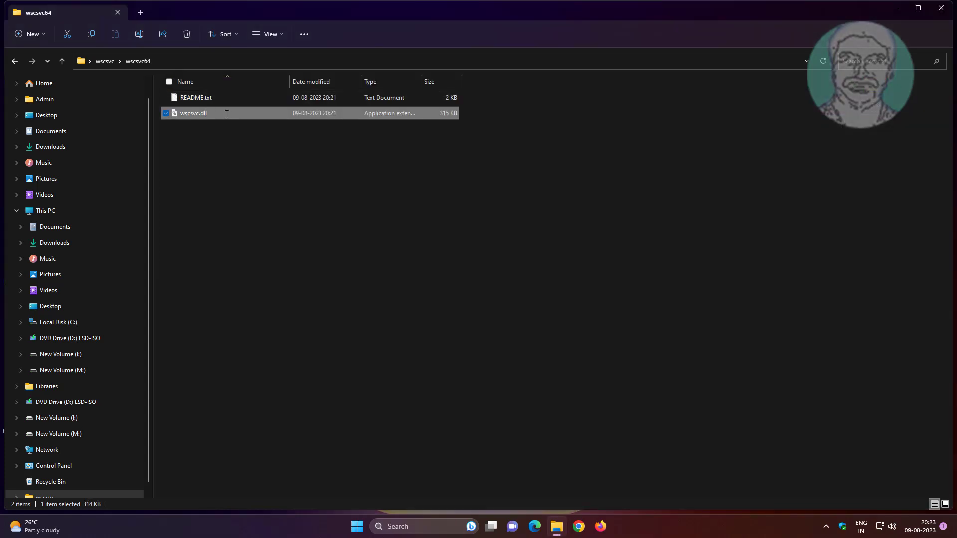
{"action": "right_click", "coordinate": [227, 114]}
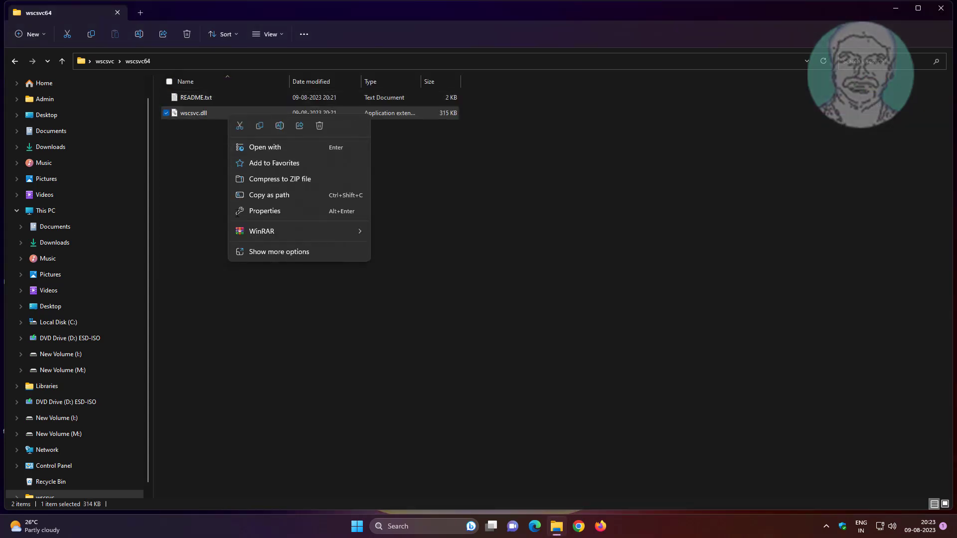
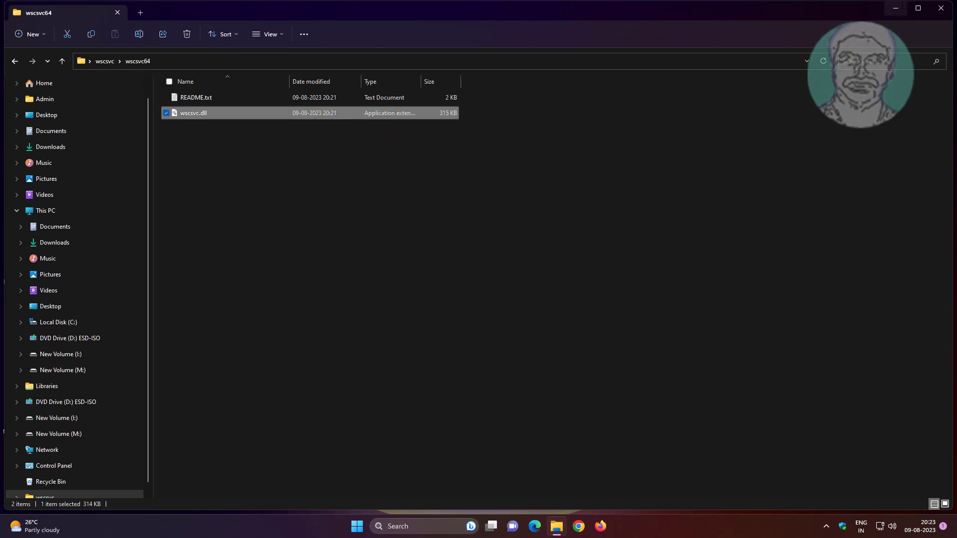
{"action": "left_click", "coordinate": [46, 211]}
{"action": "double_click", "coordinate": [229, 144]}
{"action": "left_click", "coordinate": [195, 222]}
{"action": "left_click", "coordinate": [209, 391]}
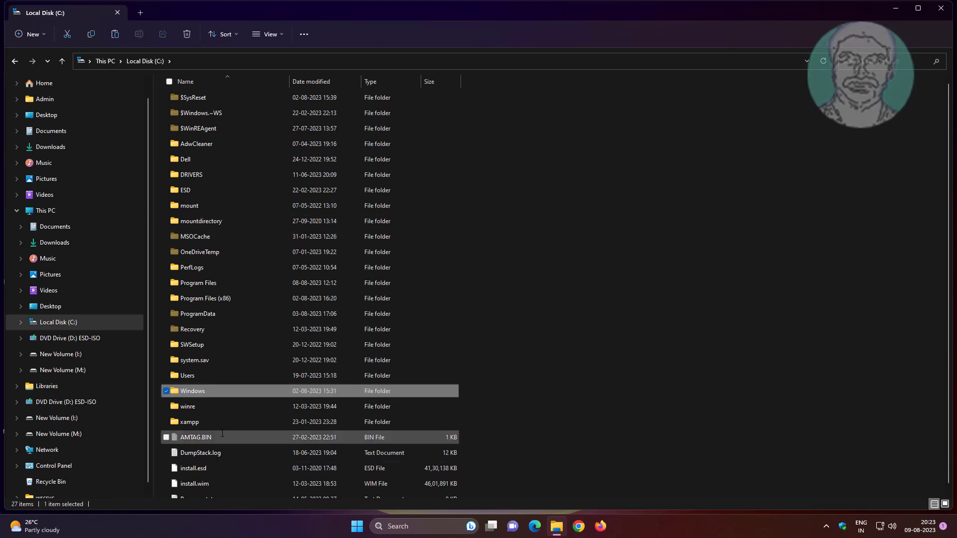
{"action": "double_click", "coordinate": [211, 391]}
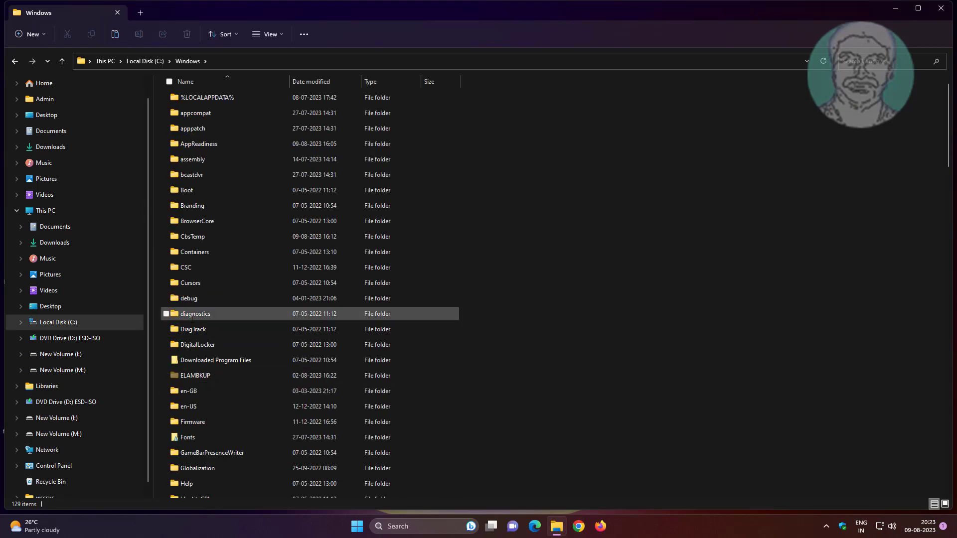
- Paste the copied wscsvc.dll into the SysWOW64 folder inside C:\Windows
{"action": "left_click", "coordinate": [191, 316]}
{"action": "key", "text": "s"}
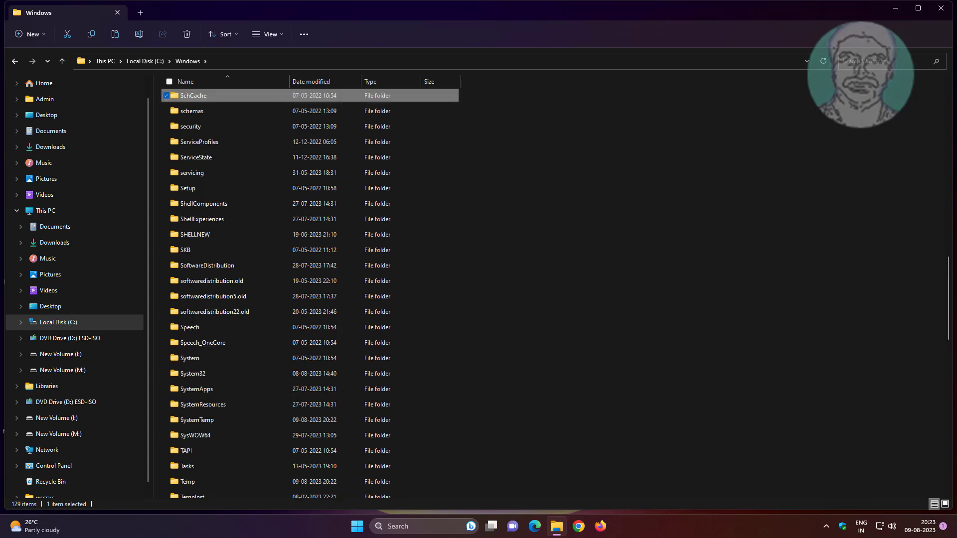
{"action": "left_click", "coordinate": [218, 434]}
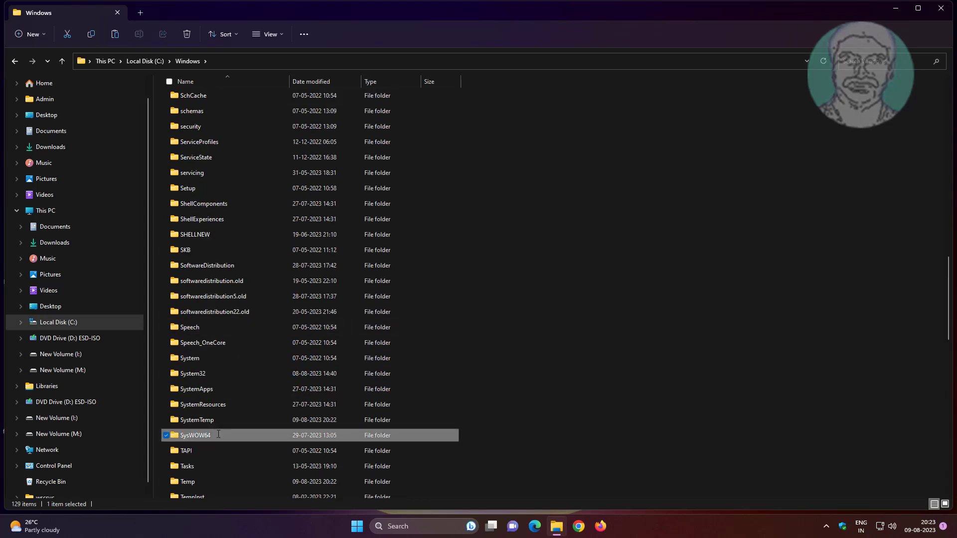
{"action": "double_click", "coordinate": [219, 434]}
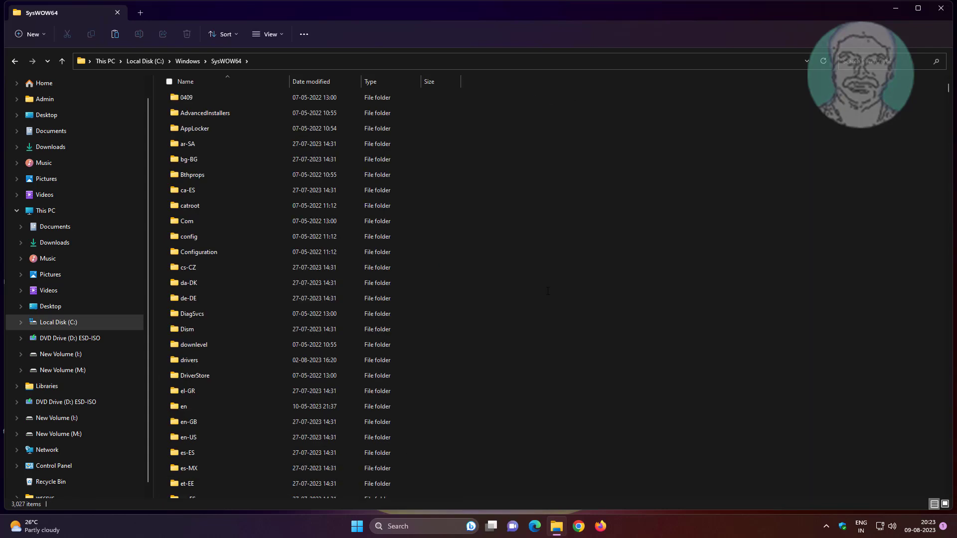
{"action": "right_click", "coordinate": [523, 270]}
{"action": "left_click", "coordinate": [533, 282]}
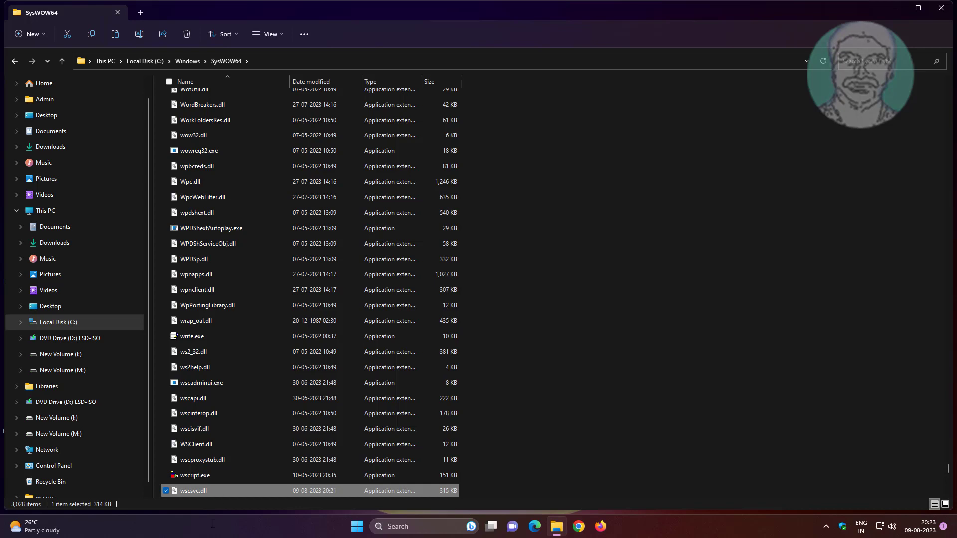
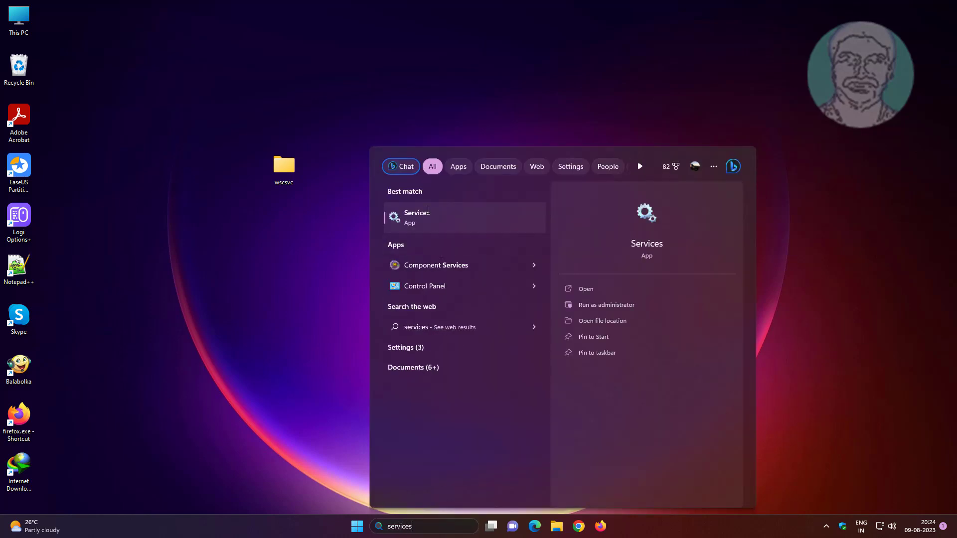
- Open the Services app, check the properties of Windows Security Service, and close the dialog and Services
{"action": "key", "text": "Return"}
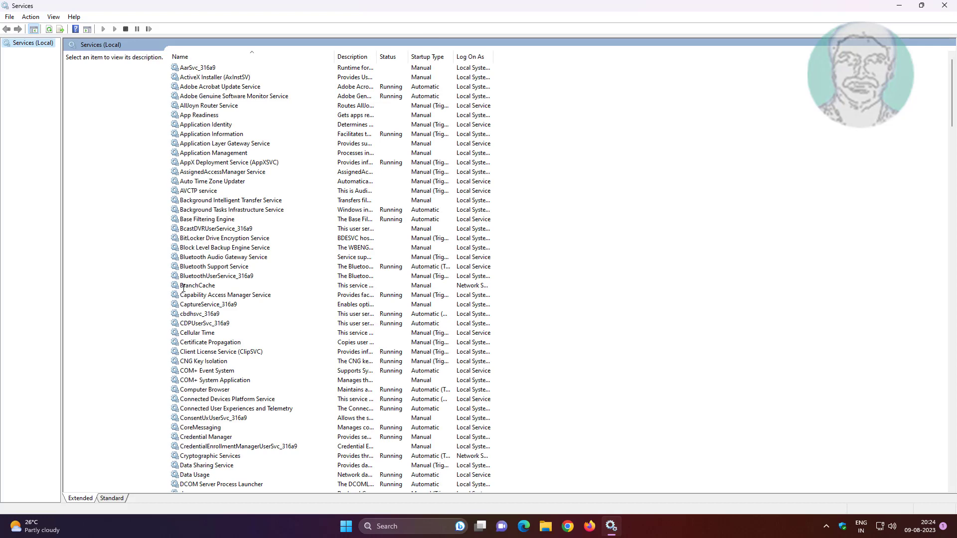
{"action": "key", "text": "w"}
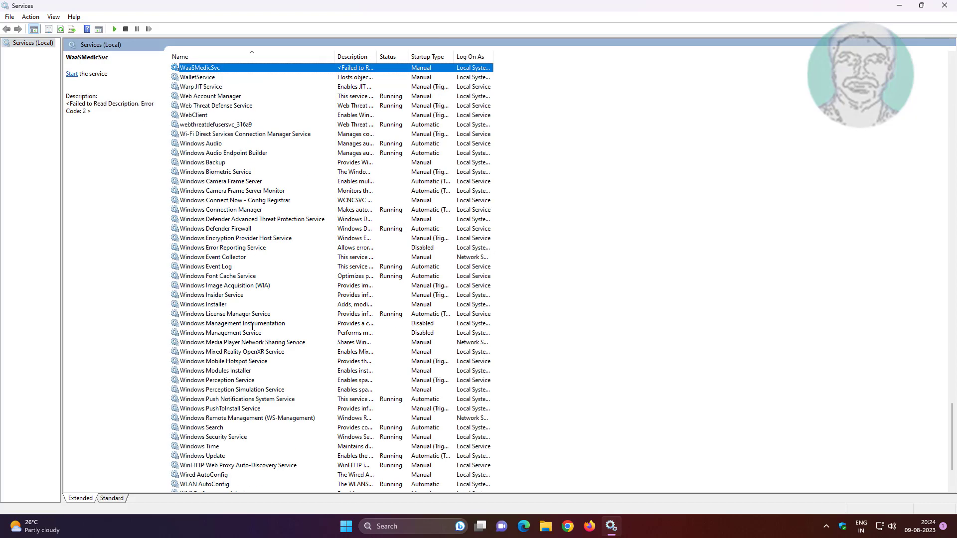
{"action": "left_click", "coordinate": [240, 435]}
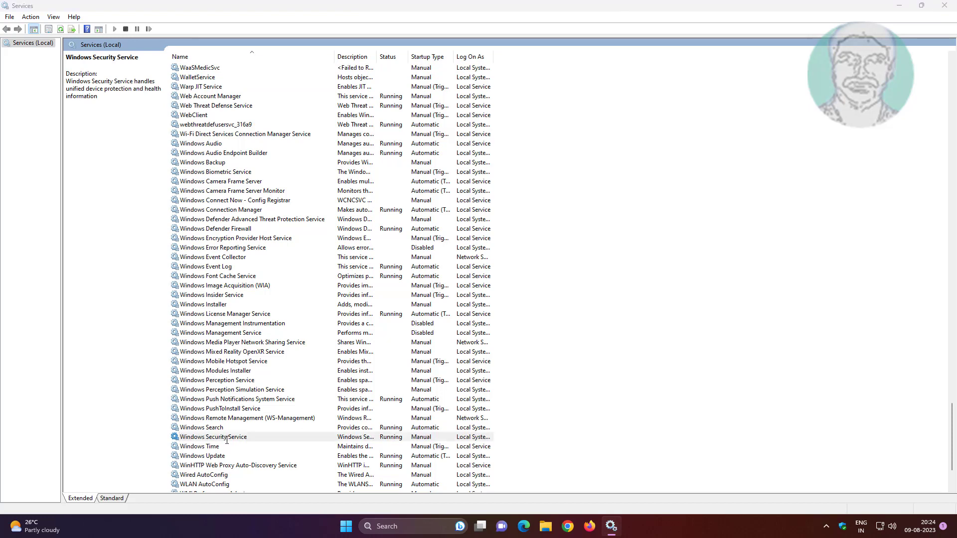
{"action": "double_click", "coordinate": [227, 440]}
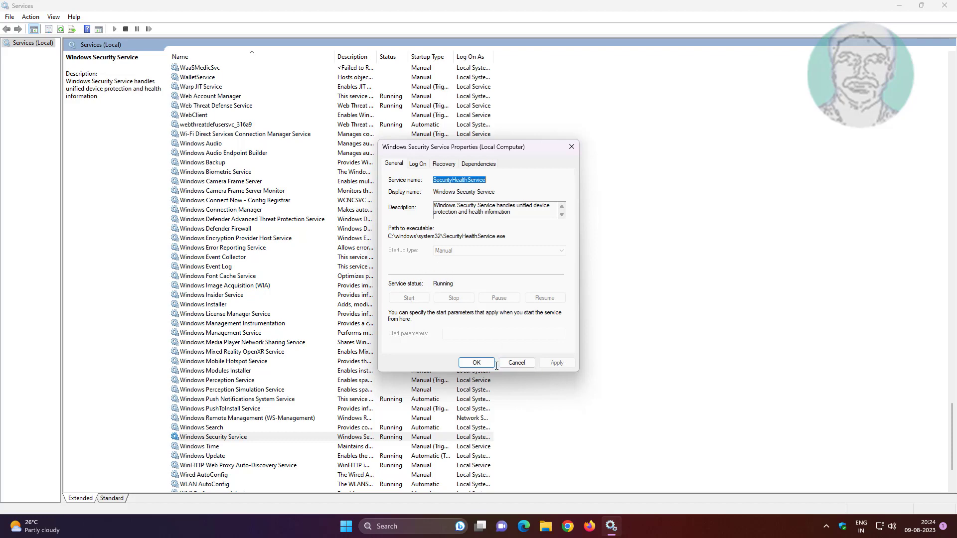
{"action": "left_click", "coordinate": [477, 363]}
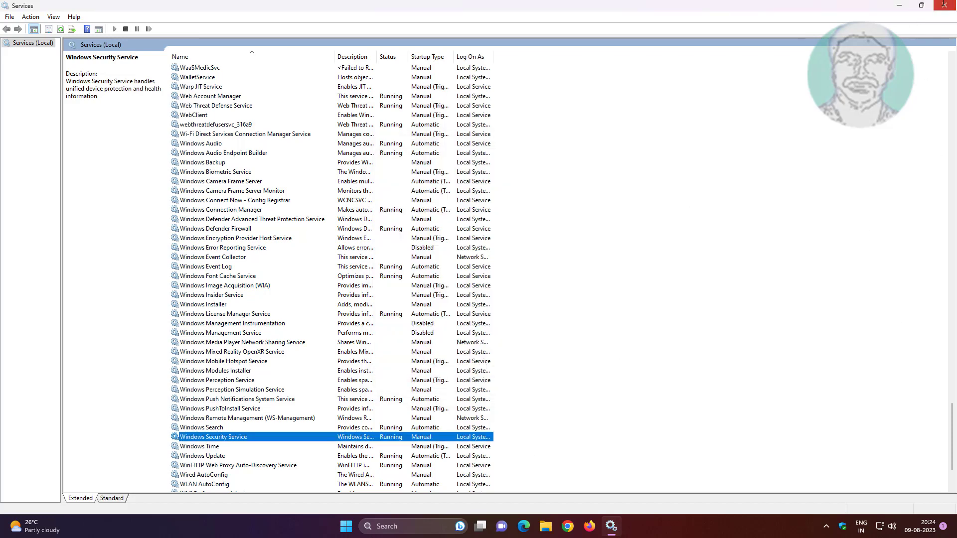
{"action": "left_click", "coordinate": [943, 5]}
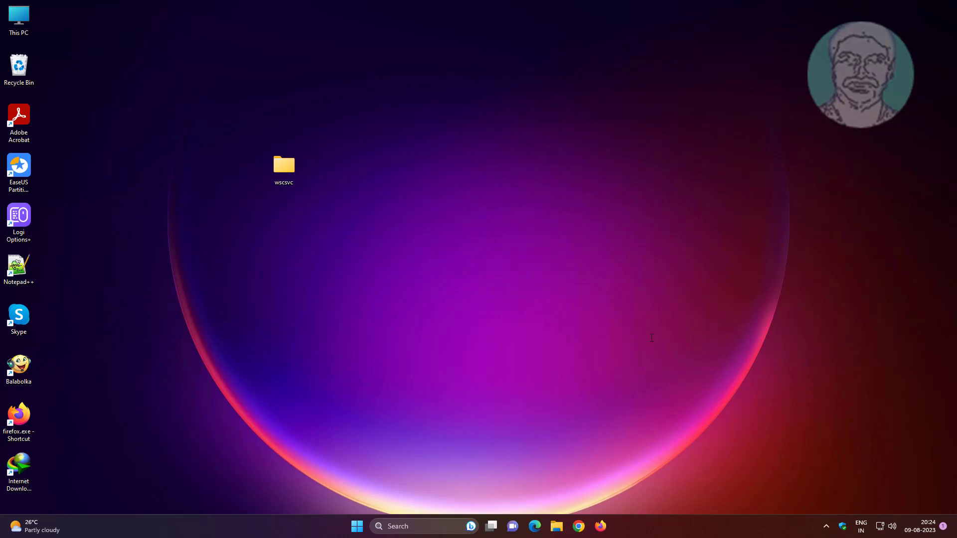